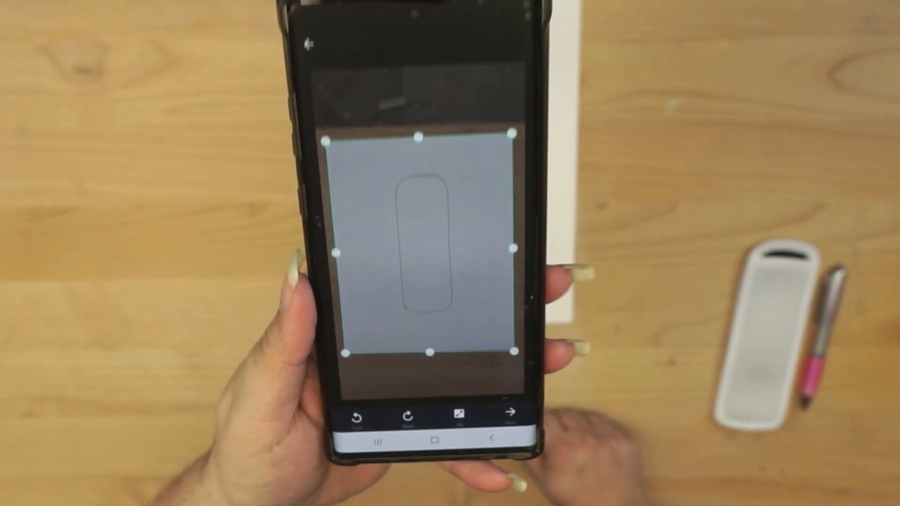
pyautogui.click(522, 417)
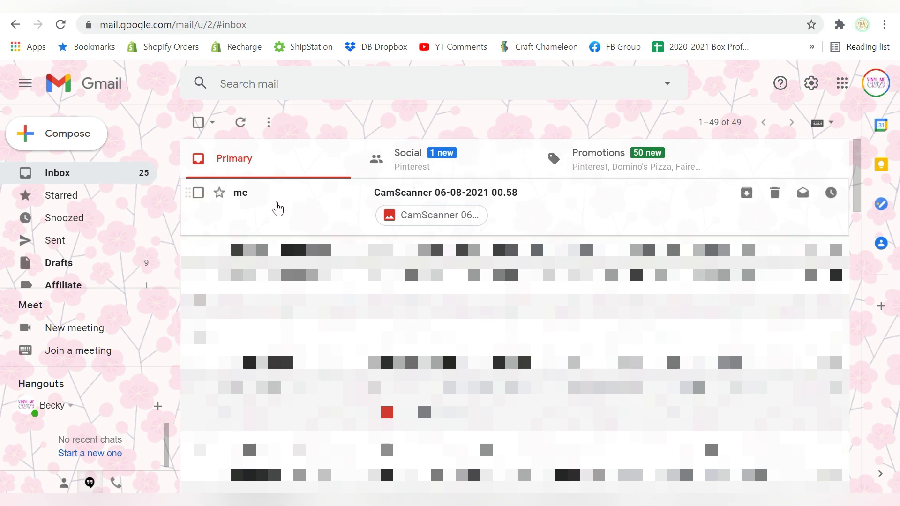
# Open the CamScanner 06-08-2021 00.58 email in the Gmail inbox and download its attached scan image.
pyautogui.click(556, 207)
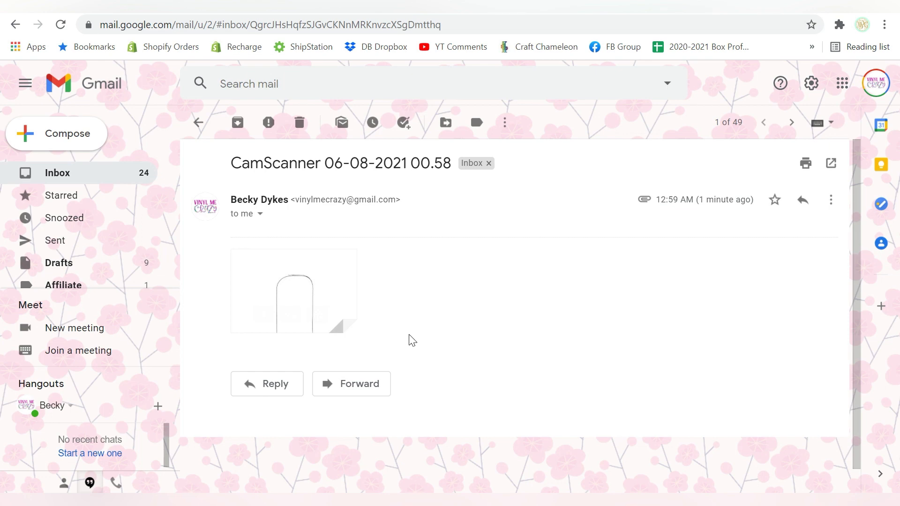
pyautogui.moveTo(268, 319)
pyautogui.click(264, 315)
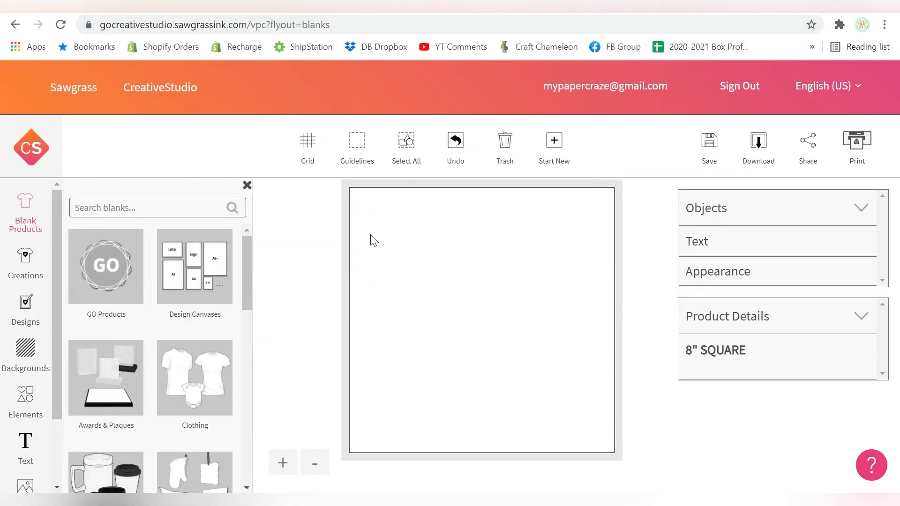
# In Sawgrass CreativeStudio, create a custom canvas 8.5 in wide and 11 in high.
pyautogui.moveTo(57, 293); pyautogui.dragTo(69, 403)
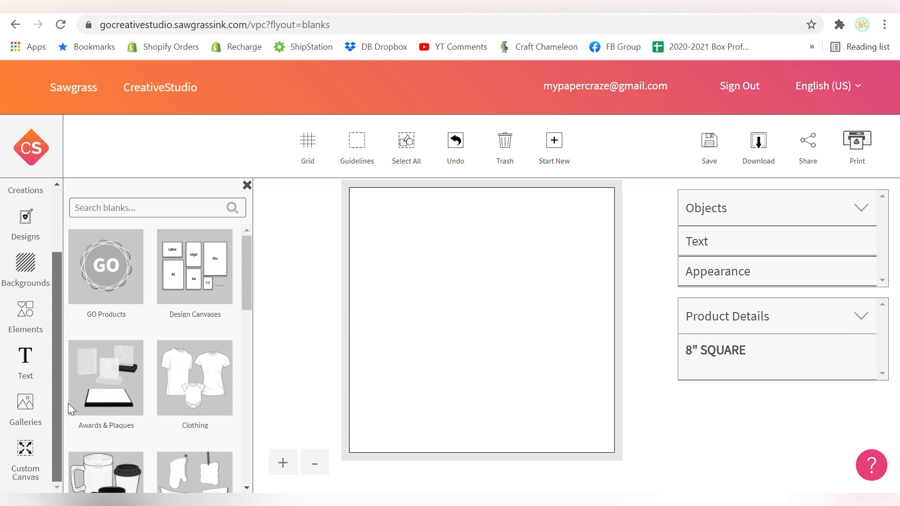
pyautogui.click(49, 442)
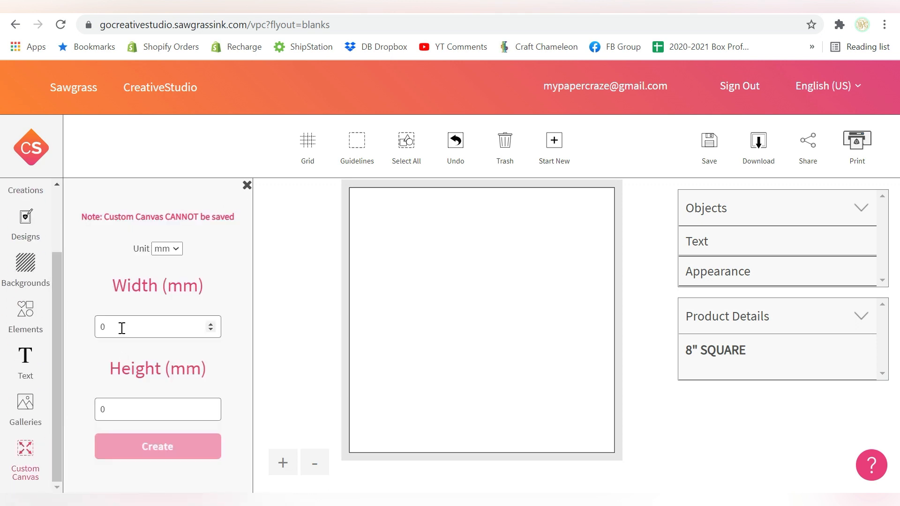
pyautogui.click(169, 250)
pyautogui.click(169, 285)
pyautogui.press('Tab')
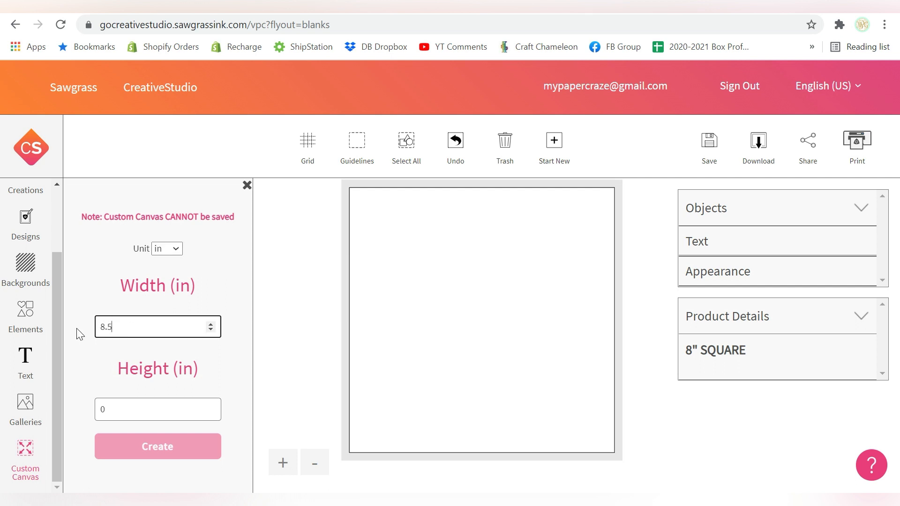
pyautogui.click(103, 411)
pyautogui.write('11')
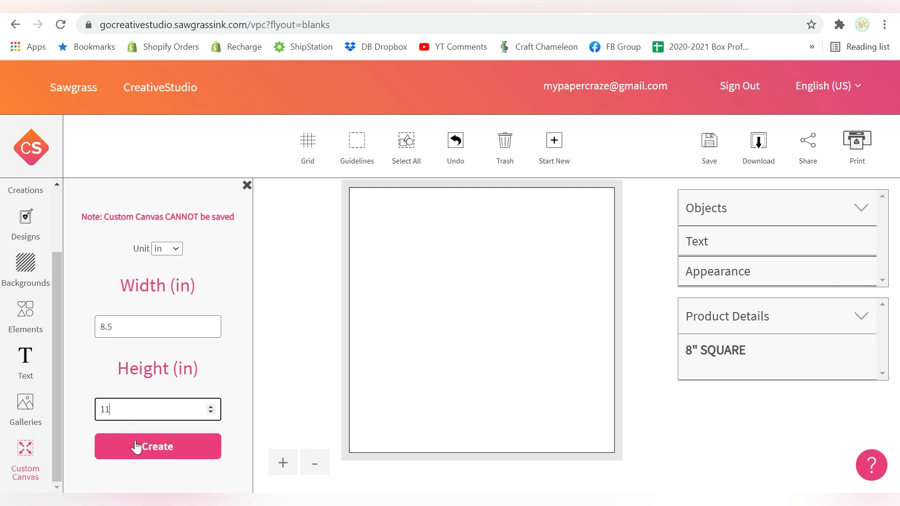
pyautogui.click(136, 447)
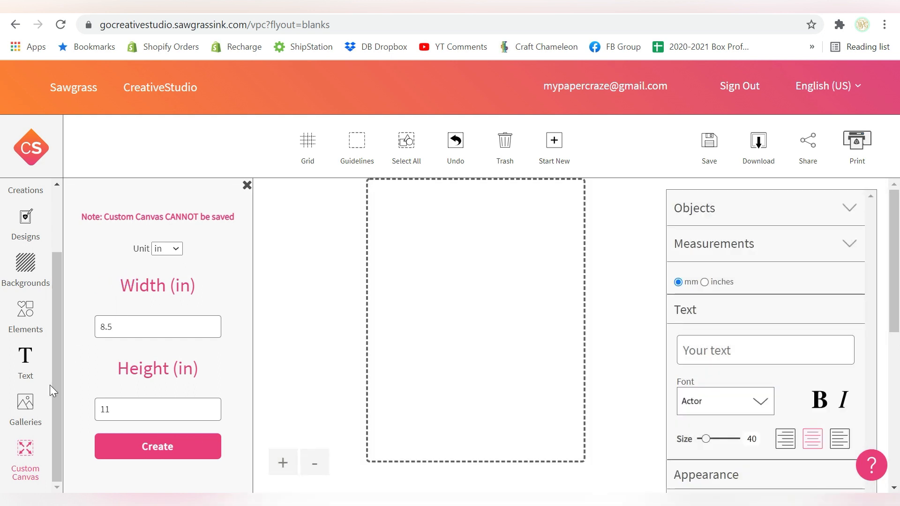
# Upload the CamScanner 06-08-2021 00.58.jpg scan to My Images under the name "Popsicle Holder Template".
pyautogui.click(31, 409)
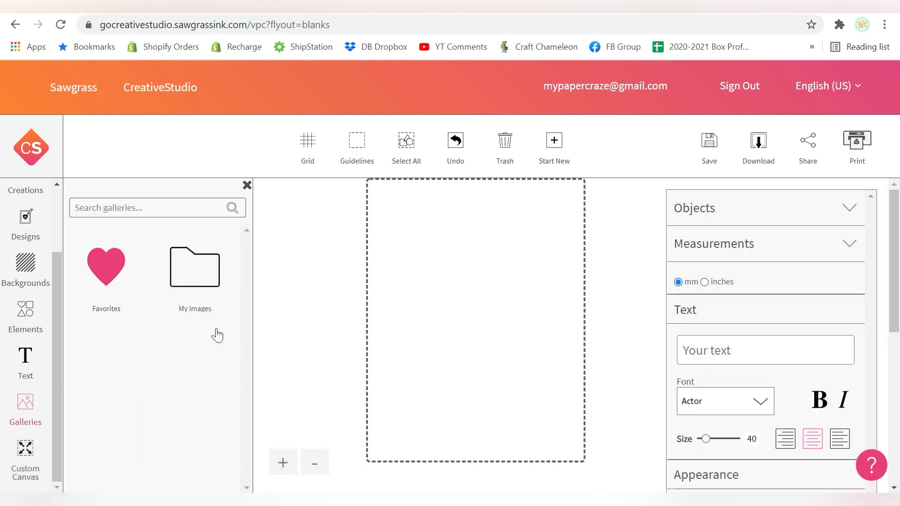
pyautogui.click(211, 280)
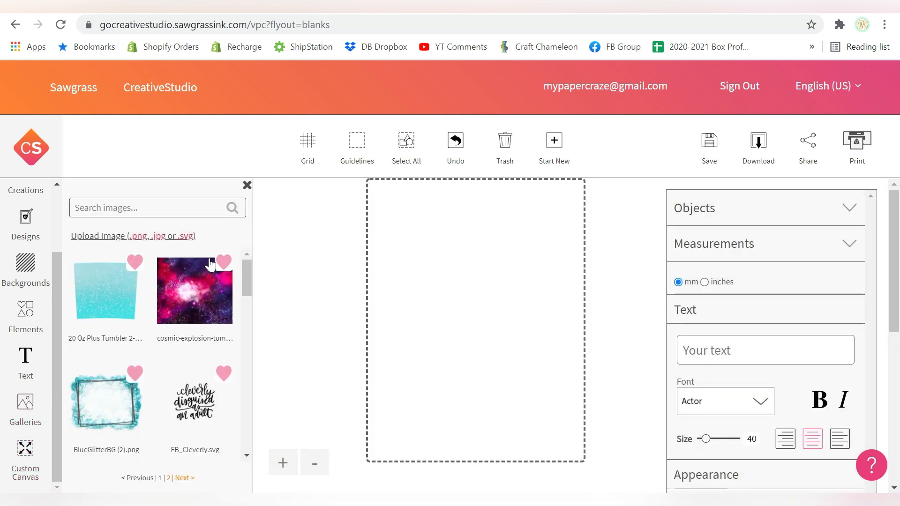
pyautogui.click(183, 239)
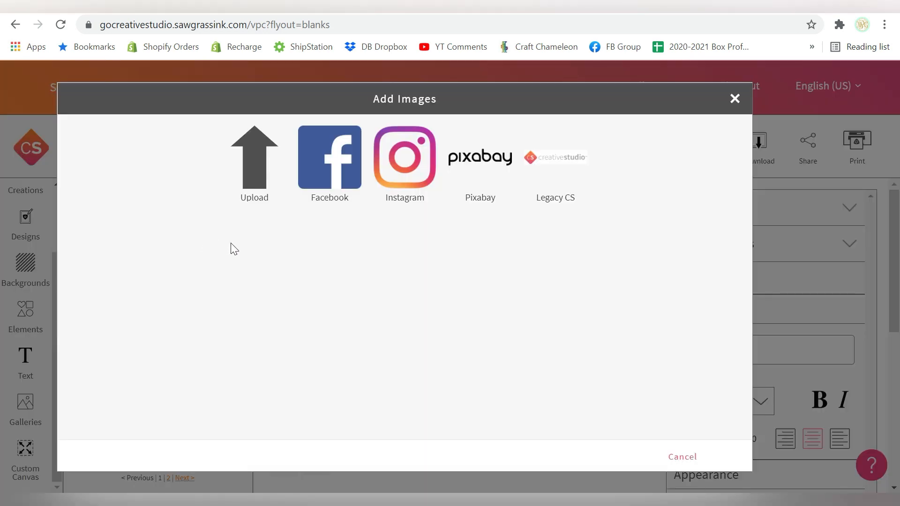
pyautogui.click(251, 172)
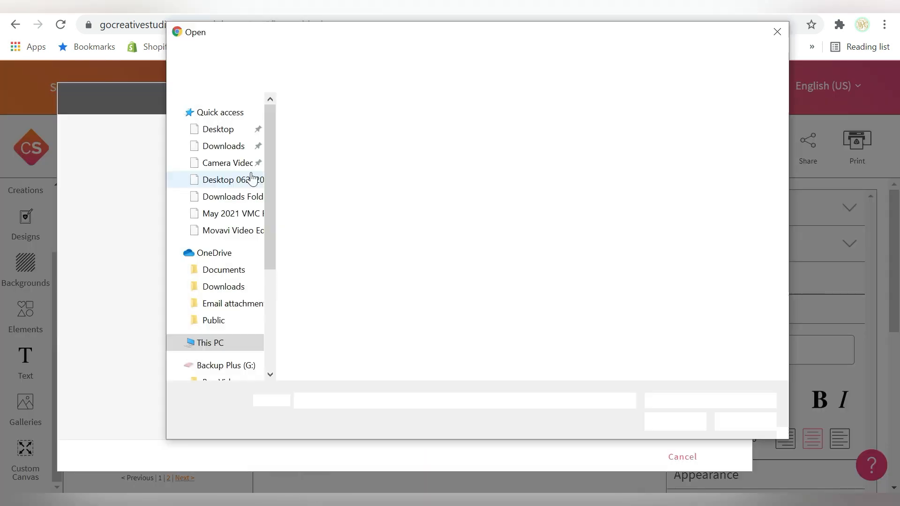
pyautogui.click(317, 172)
pyautogui.click(667, 422)
pyautogui.tripleClick(230, 235)
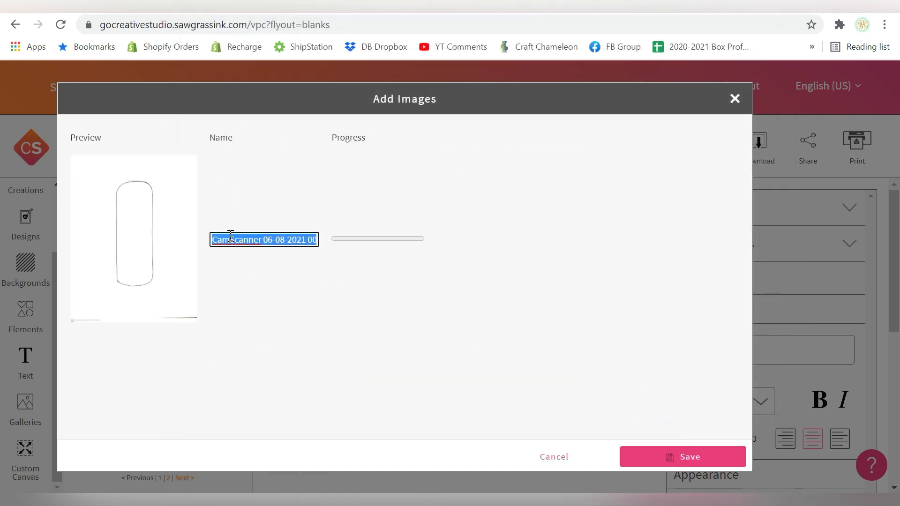
pyautogui.write('Popsicle Holder Template')
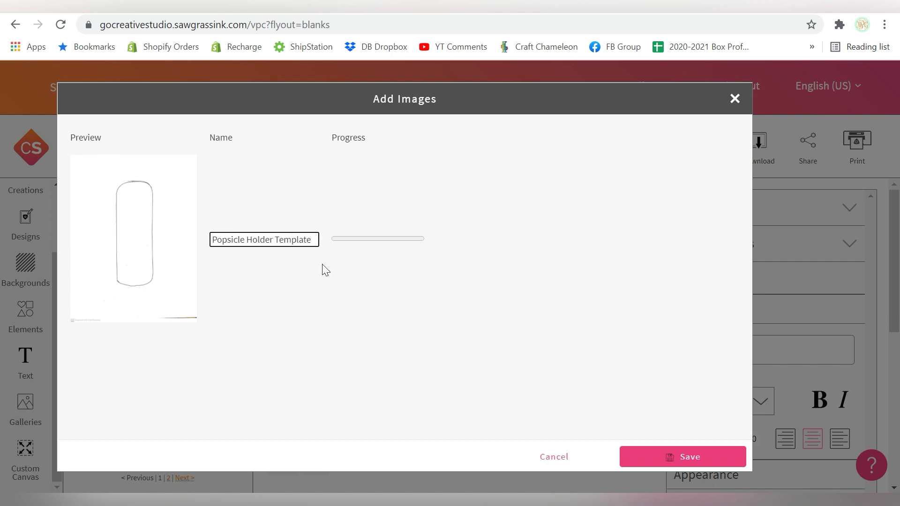
pyautogui.click(699, 458)
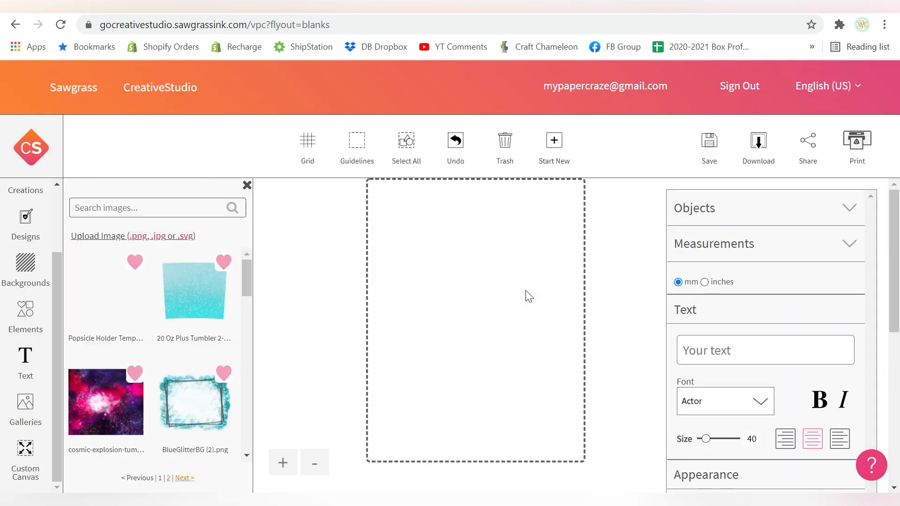
# Place the Popsicle Holder Template on the canvas and enlarge it to about 217 x 287 mm so it fills the page.
pyautogui.click(98, 294)
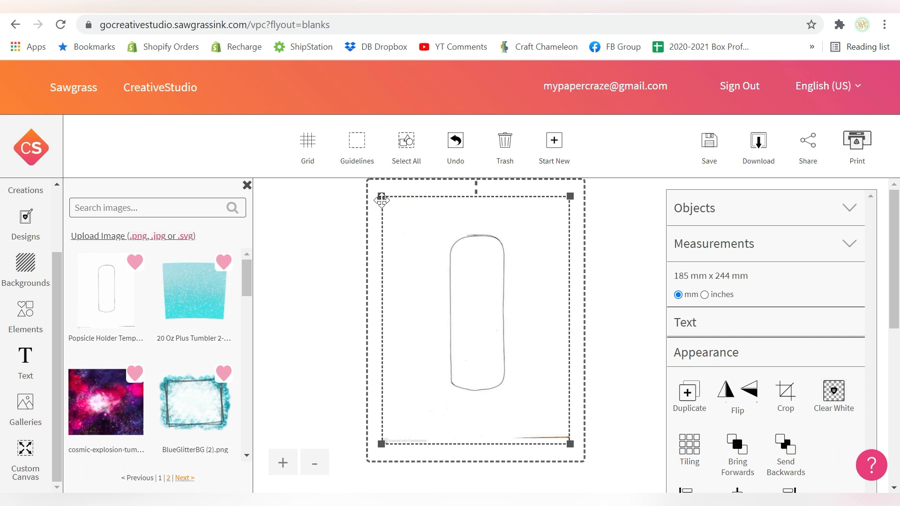
pyautogui.moveTo(381, 197); pyautogui.dragTo(359, 184)
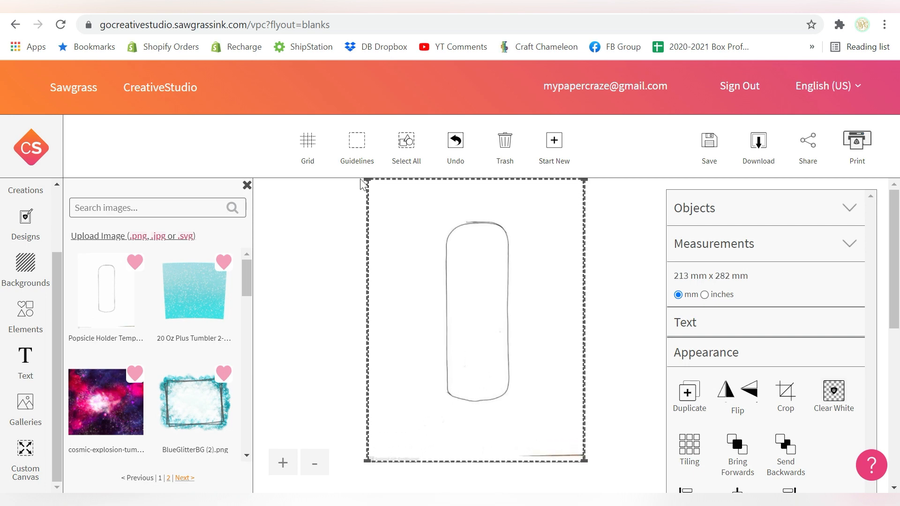
pyautogui.moveTo(483, 275); pyautogui.dragTo(484, 281)
pyautogui.moveTo(368, 182); pyautogui.dragTo(364, 184)
pyautogui.moveTo(487, 318); pyautogui.dragTo(486, 315)
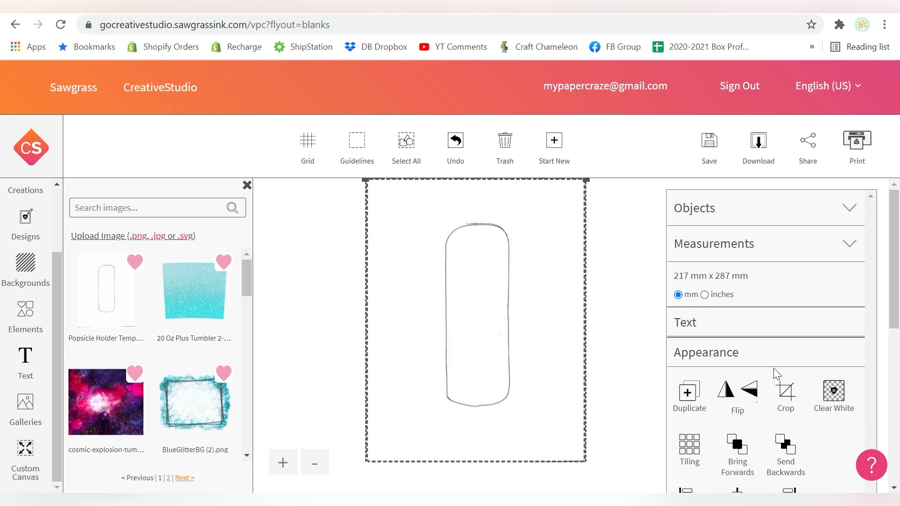
# Clear the white background both outside and inside the template outline at 25% tolerance and save the result.
pyautogui.click(842, 404)
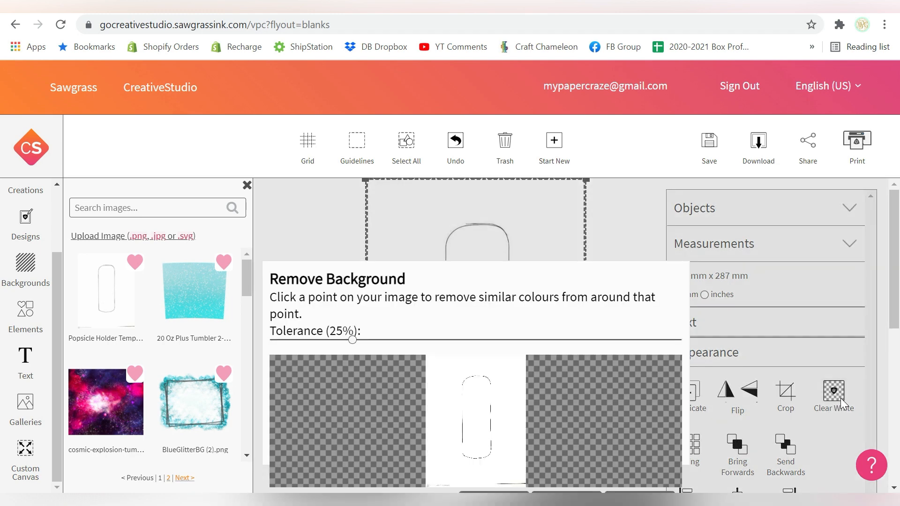
pyautogui.scroll(-2, 714, 286)
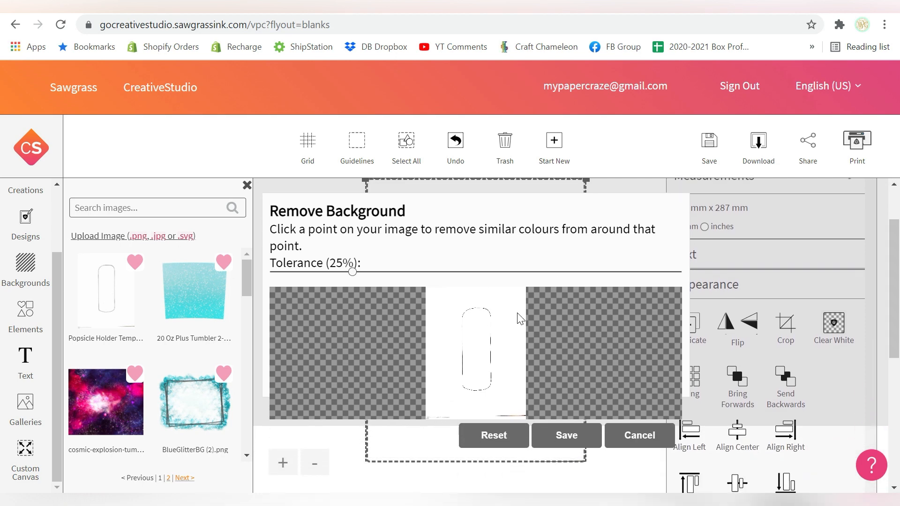
pyautogui.click(482, 340)
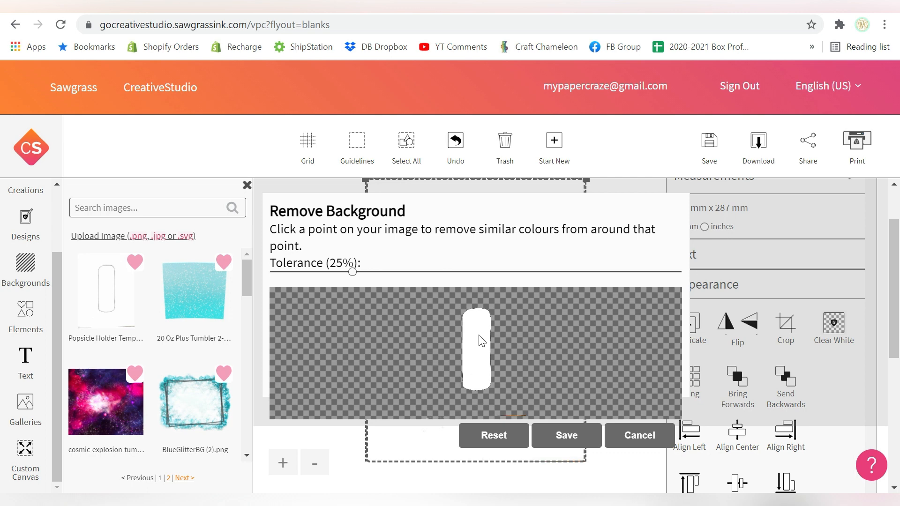
pyautogui.click(479, 335)
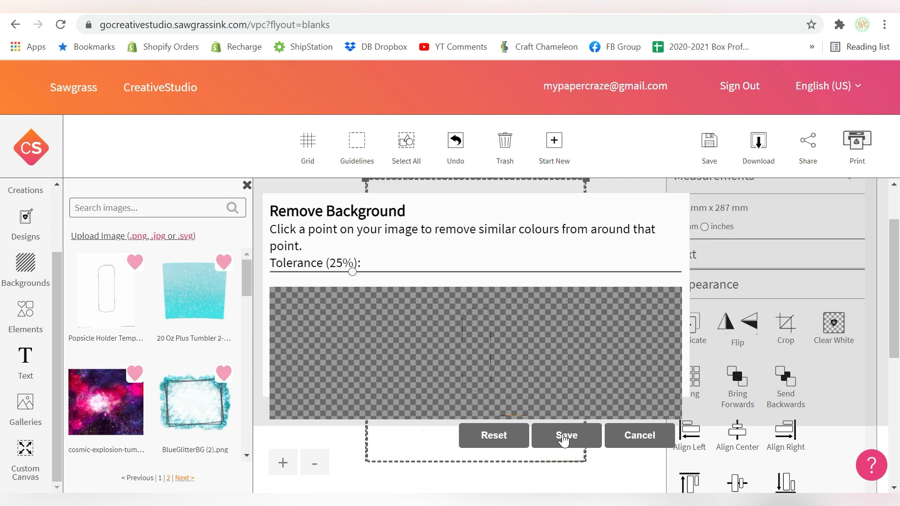
pyautogui.click(565, 437)
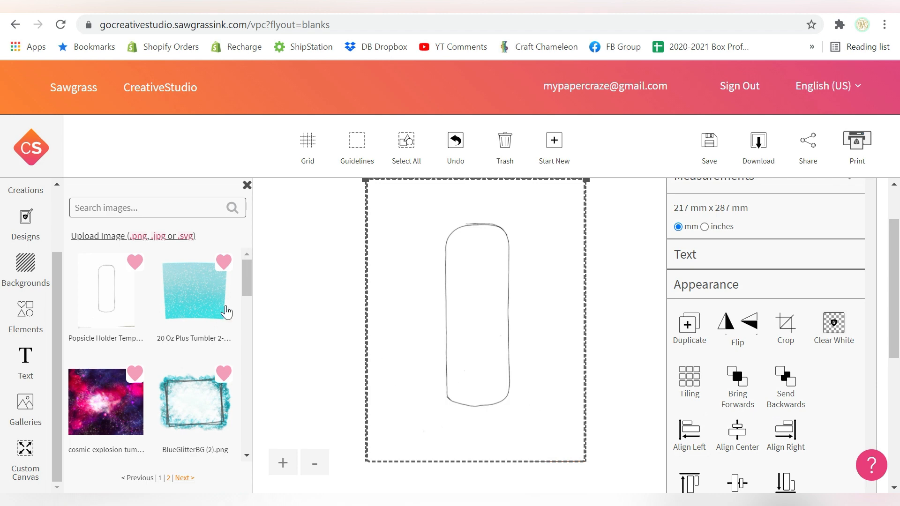
# Upload 02.jpg from Downloads to My Images under the name "Pink Confetti Pattern.jpg".
pyautogui.click(104, 237)
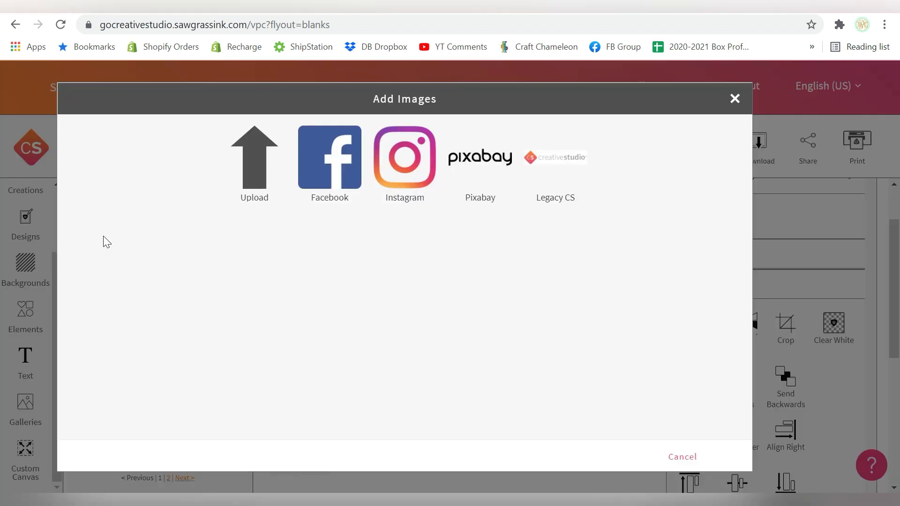
pyautogui.click(253, 170)
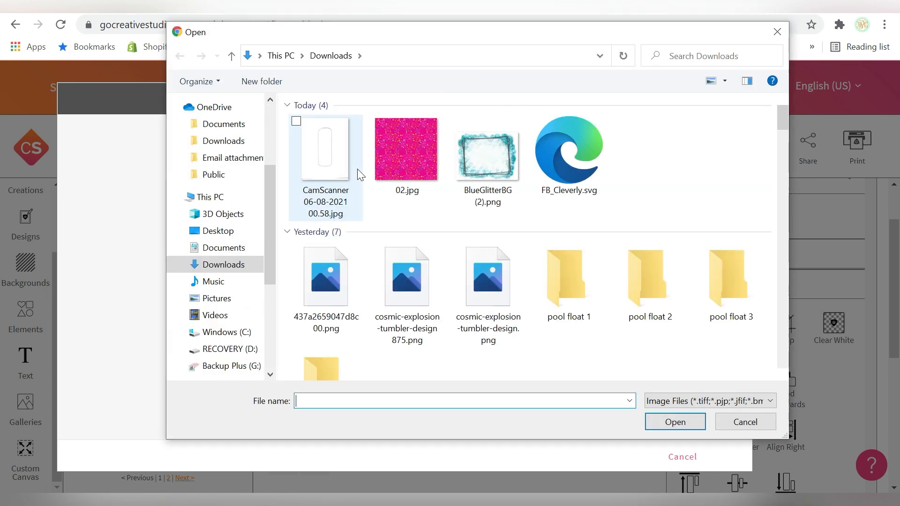
pyautogui.click(403, 146)
pyautogui.click(679, 425)
pyautogui.doubleClick(216, 219)
pyautogui.write('Pink Confetti Pa')
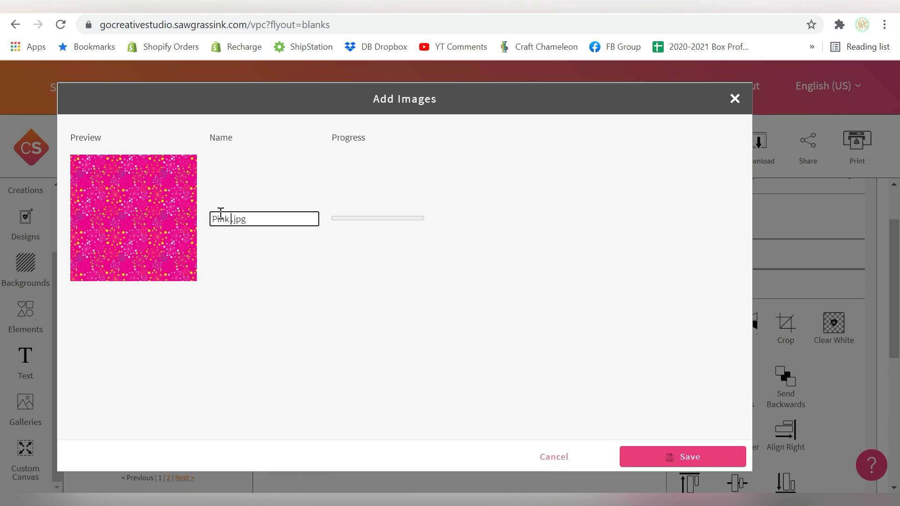
pyautogui.write('ttern')
pyautogui.press('Return')
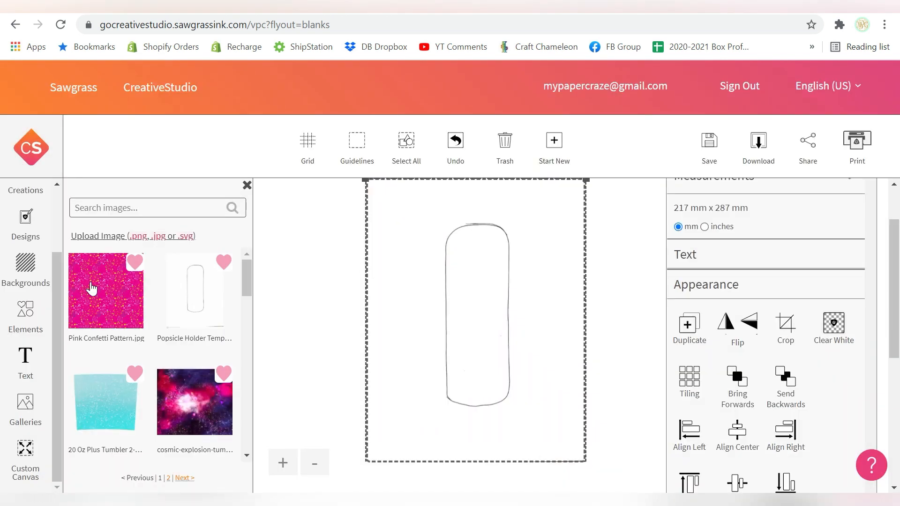
# Add the Pink Confetti Pattern to the canvas, shift it over the outline and send it behind the template.
pyautogui.click(92, 288)
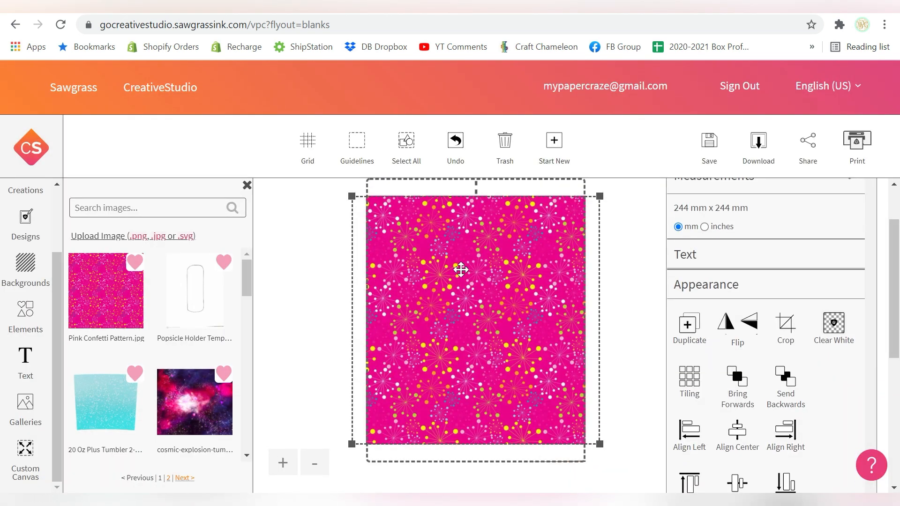
pyautogui.moveTo(419, 260); pyautogui.dragTo(439, 261)
pyautogui.click(789, 388)
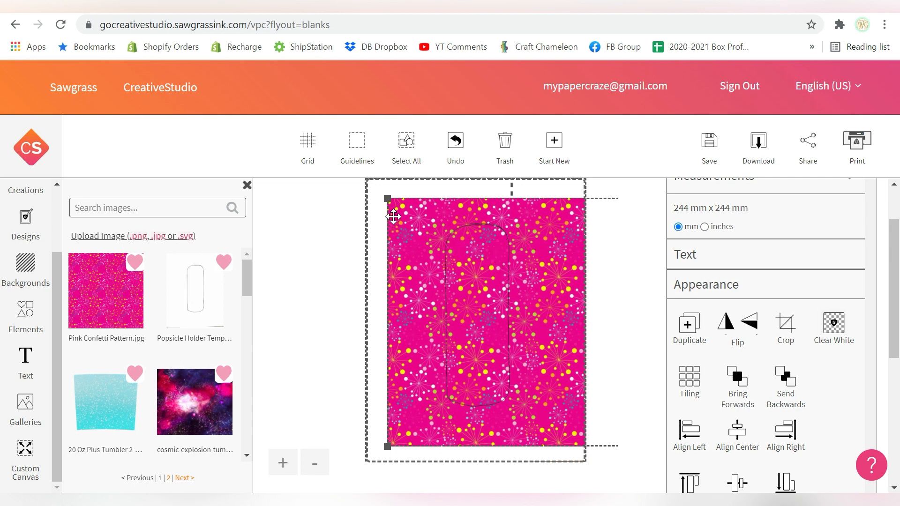
# Keep the template aligned with the canvas and send it behind the pink pattern.
pyautogui.click(386, 201)
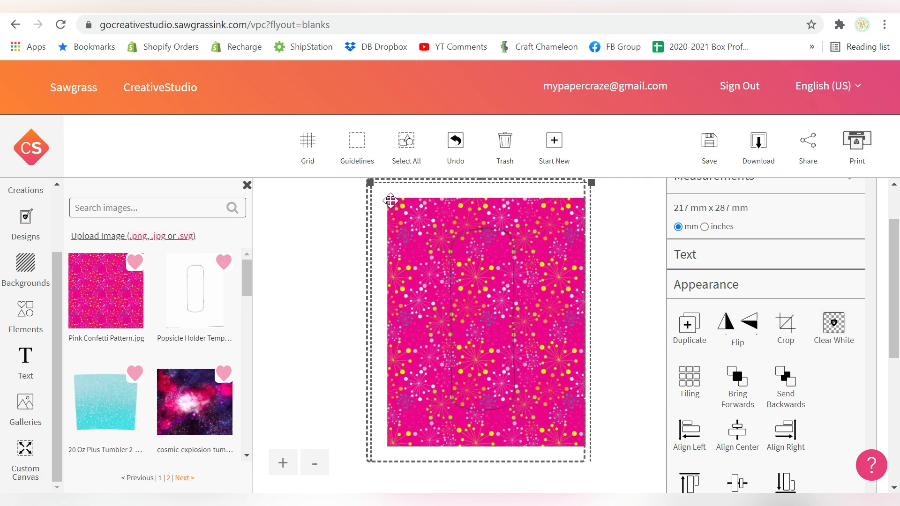
pyautogui.moveTo(387, 199); pyautogui.dragTo(385, 196)
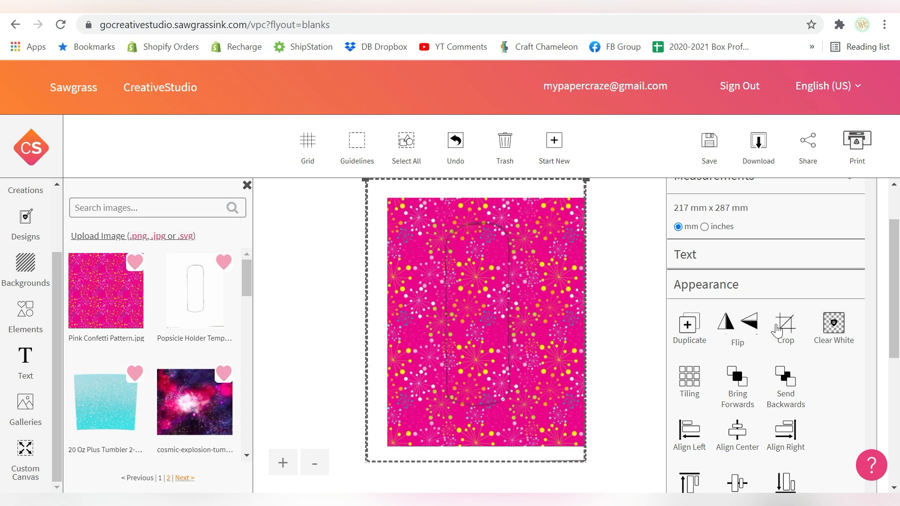
pyautogui.click(787, 386)
# Shrink the pink pattern to about 191 x 191 mm and move it over the template outline.
pyautogui.click(488, 265)
pyautogui.moveTo(388, 201); pyautogui.dragTo(415, 221)
pyautogui.moveTo(488, 267); pyautogui.dragTo(564, 261)
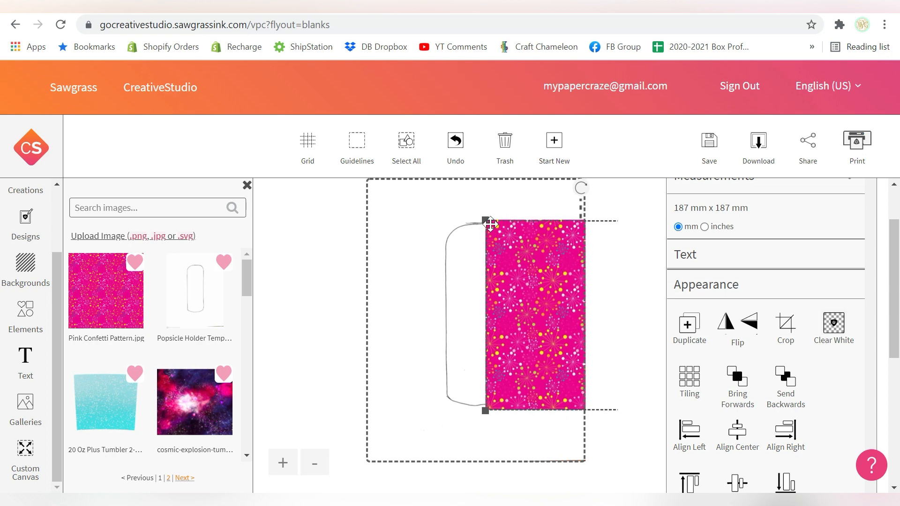
pyautogui.moveTo(485, 226); pyautogui.dragTo(478, 219)
pyautogui.moveTo(522, 267); pyautogui.dragTo(478, 291)
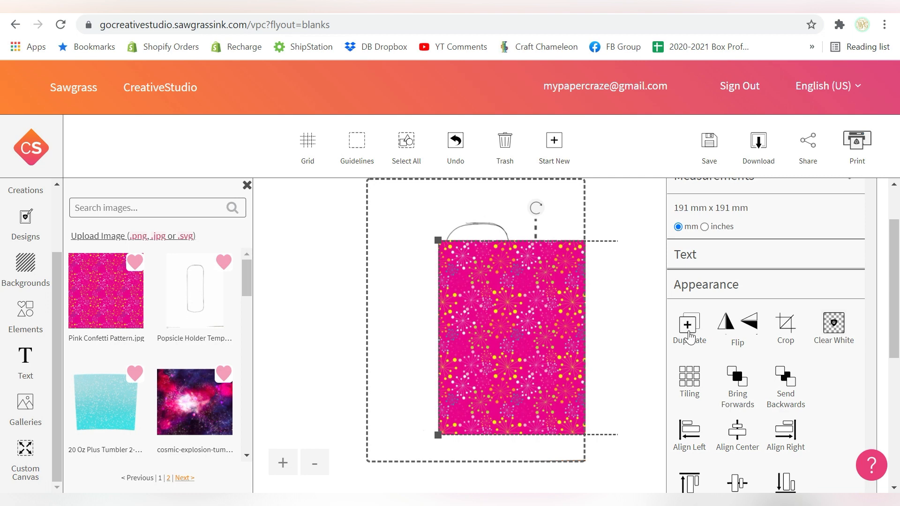
# Crop the pink pattern to a vertical strip about 75 x 191 mm and position it over the template outline.
pyautogui.click(785, 324)
pyautogui.moveTo(423, 251); pyautogui.dragTo(482, 389)
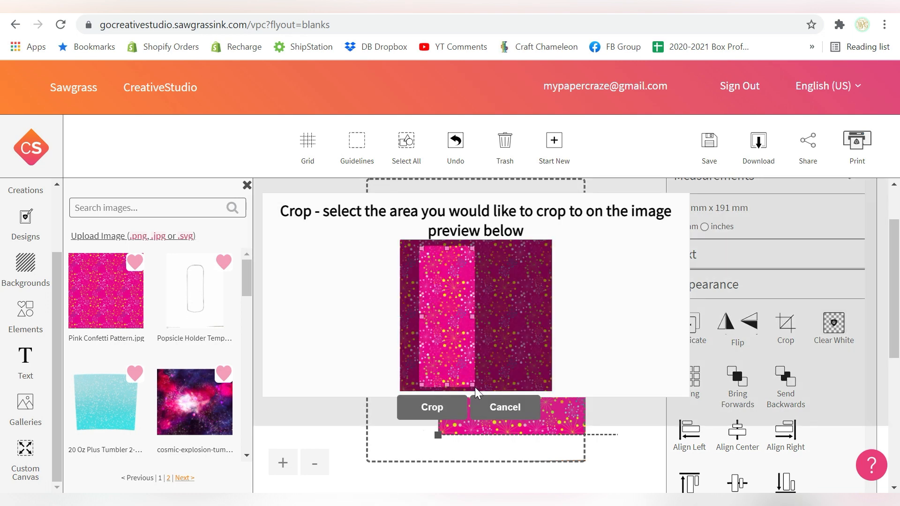
pyautogui.click(432, 406)
pyautogui.moveTo(516, 292)
pyautogui.mouseDown()
pyautogui.moveTo(548, 304)
pyautogui.moveTo(474, 323)
pyautogui.moveTo(476, 293)
pyautogui.moveTo(526, 293)
pyautogui.moveTo(498, 290)
pyautogui.mouseUp()
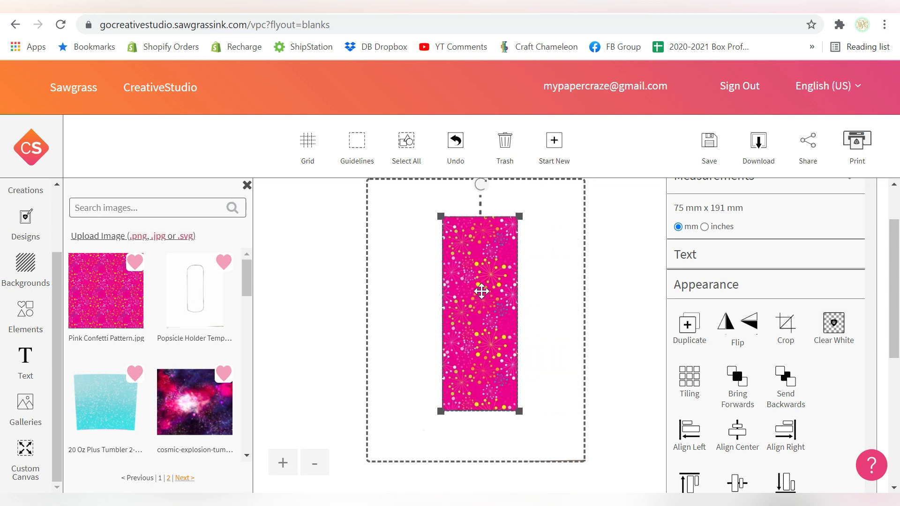
# Send the pink strip behind the outline template and add the text SUMMER in the FBFirecracker Book font.
pyautogui.click(784, 382)
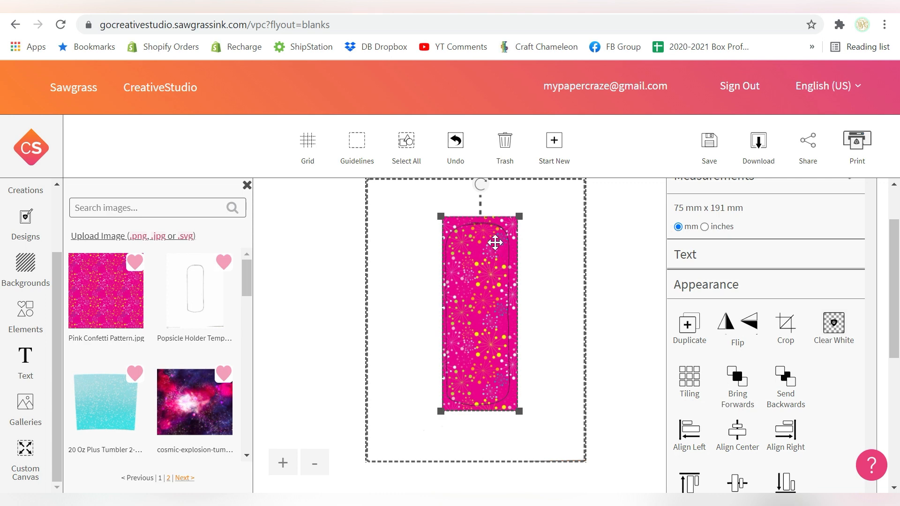
pyautogui.click(26, 361)
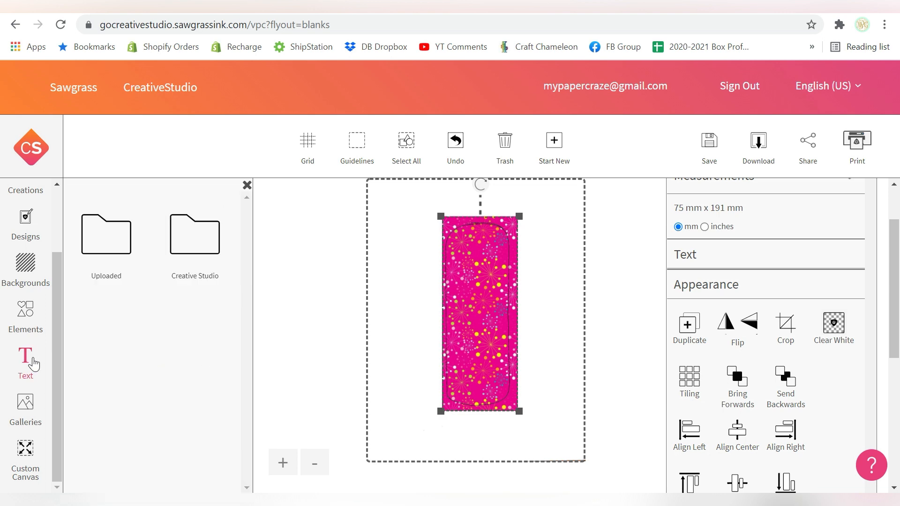
pyautogui.click(121, 249)
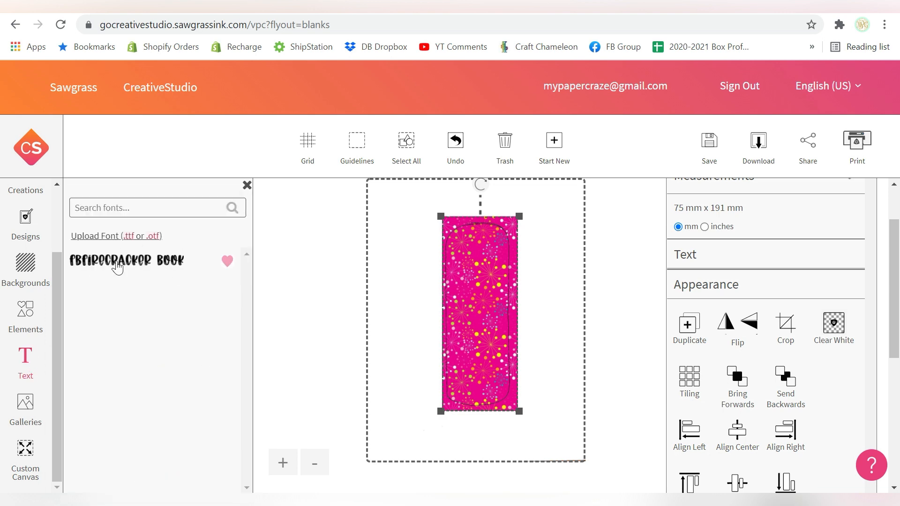
pyautogui.click(117, 267)
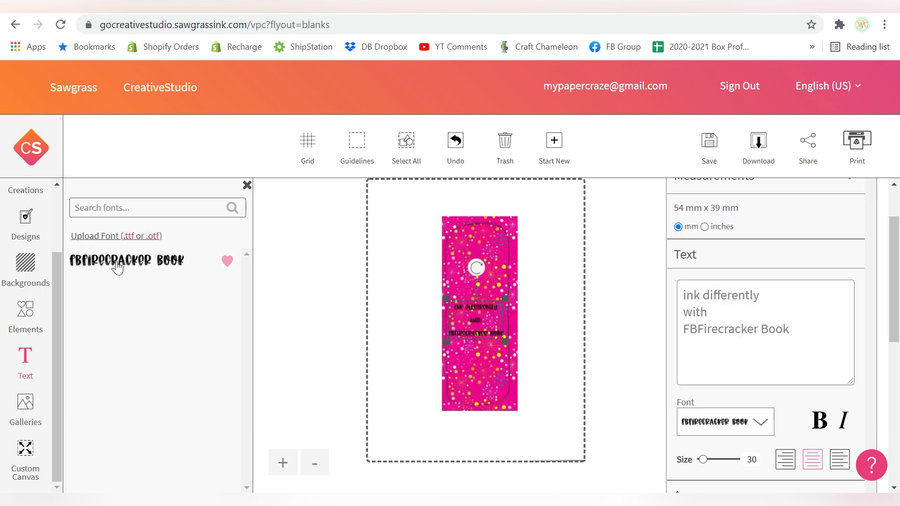
pyautogui.click(791, 330)
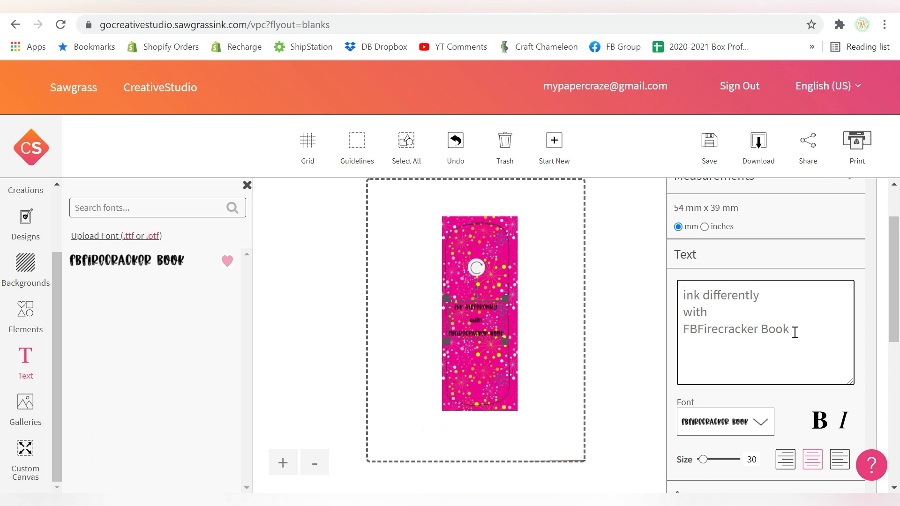
pyautogui.write('SUMMER')
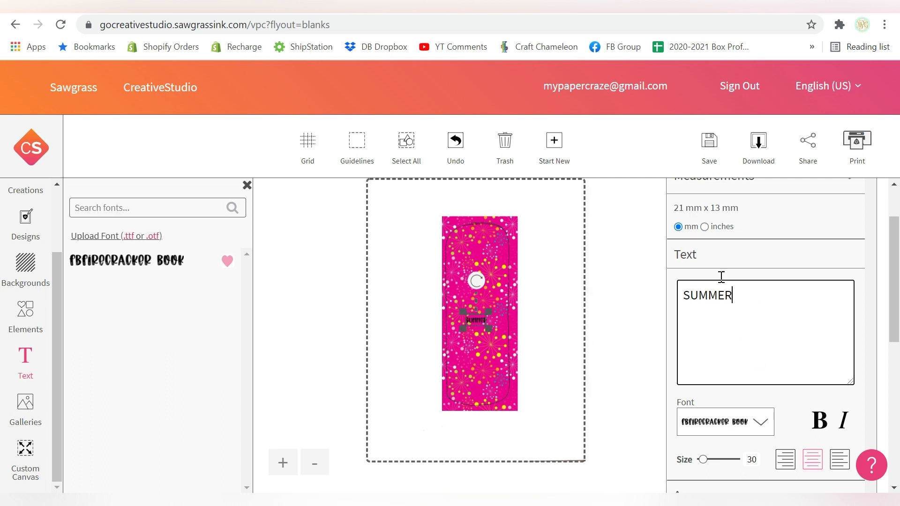
# Rotate the SUMMER text to read upward along the strip and enlarge it to size 150.
pyautogui.scroll(2, 683, 261)
pyautogui.scroll(-5, 739, 295)
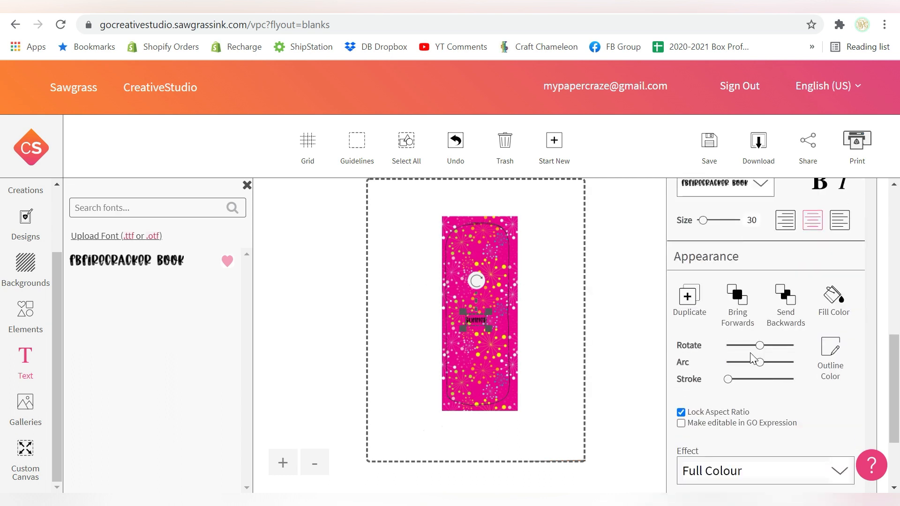
pyautogui.moveTo(761, 345); pyautogui.dragTo(739, 361)
pyautogui.scroll(3, 766, 378)
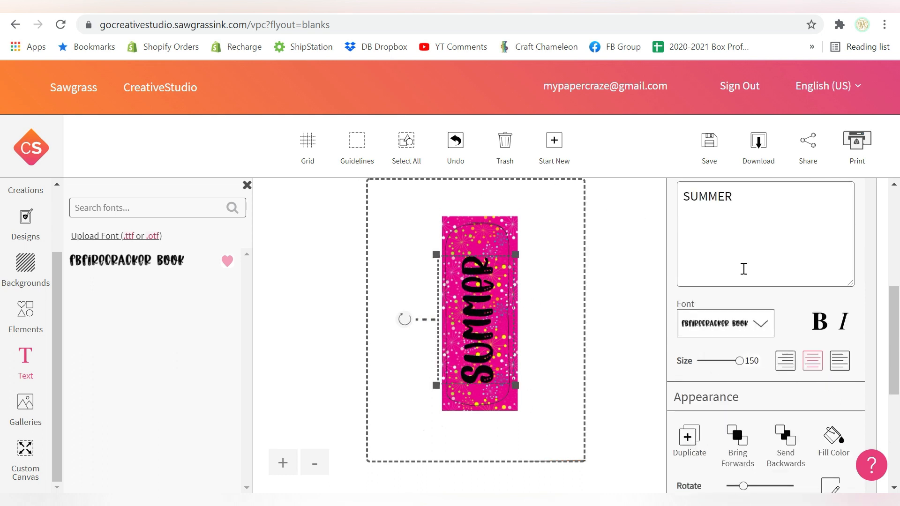
pyautogui.scroll(5, 786, 336)
pyautogui.scroll(-7, 784, 334)
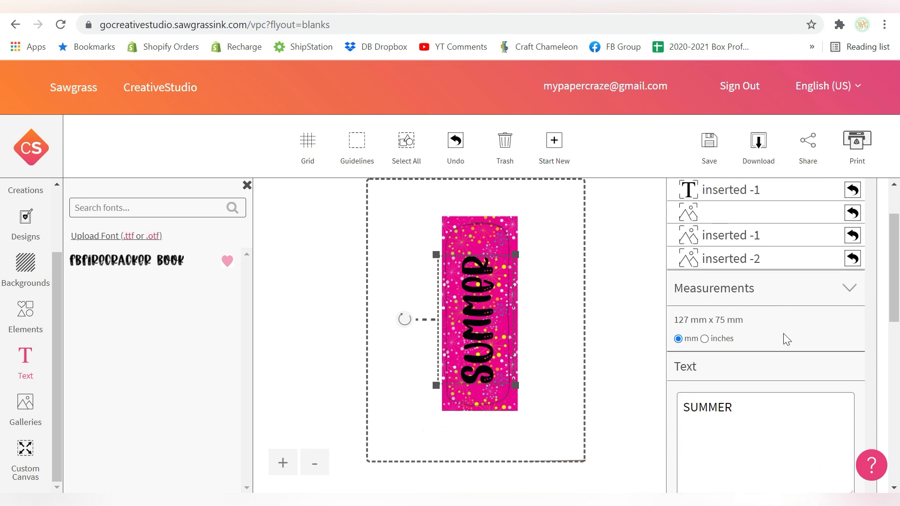
# Fill the SUMMER text with white (#ffffff) and shift it slightly down the pink strip.
pyautogui.click(827, 363)
pyautogui.scroll(-4, 778, 347)
pyautogui.scroll(3, 769, 342)
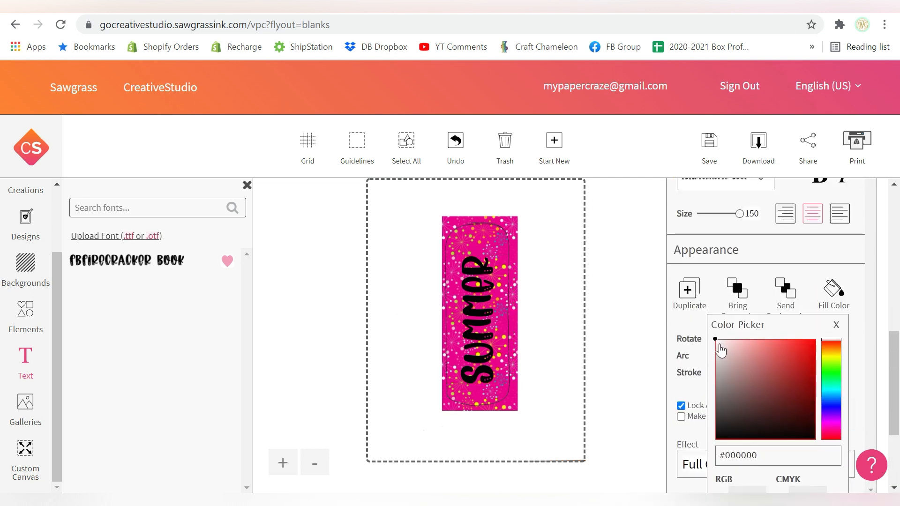
pyautogui.click(715, 340)
pyautogui.moveTo(478, 270); pyautogui.dragTo(482, 279)
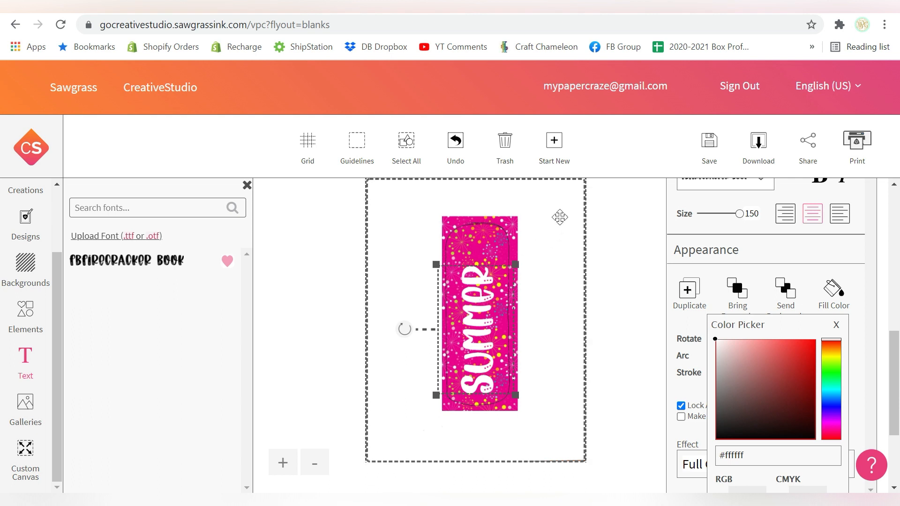
# Move the outline template aside from the pink strip and delete it from the canvas.
pyautogui.click(512, 220)
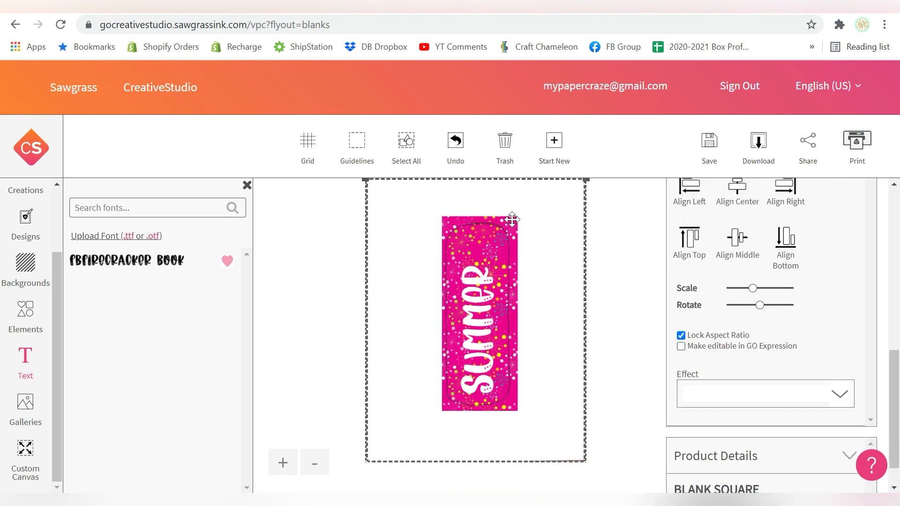
pyautogui.moveTo(532, 203); pyautogui.dragTo(444, 213)
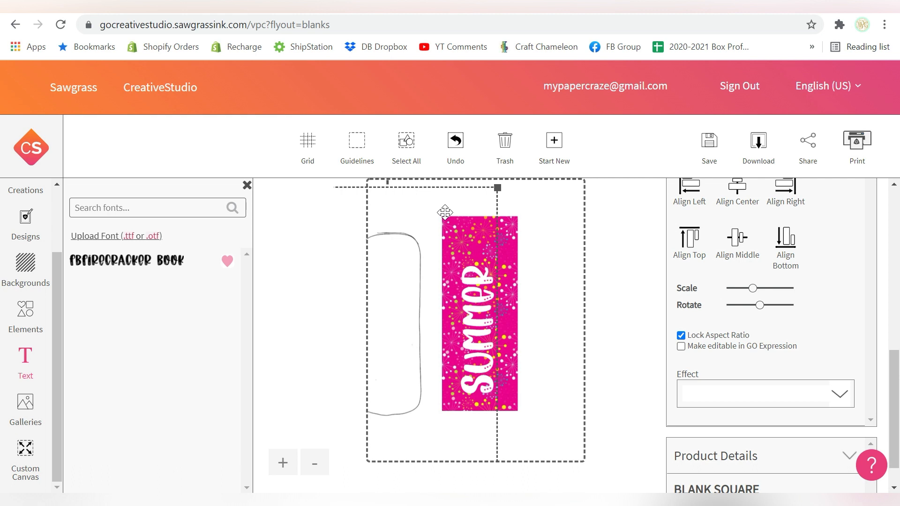
pyautogui.click(503, 144)
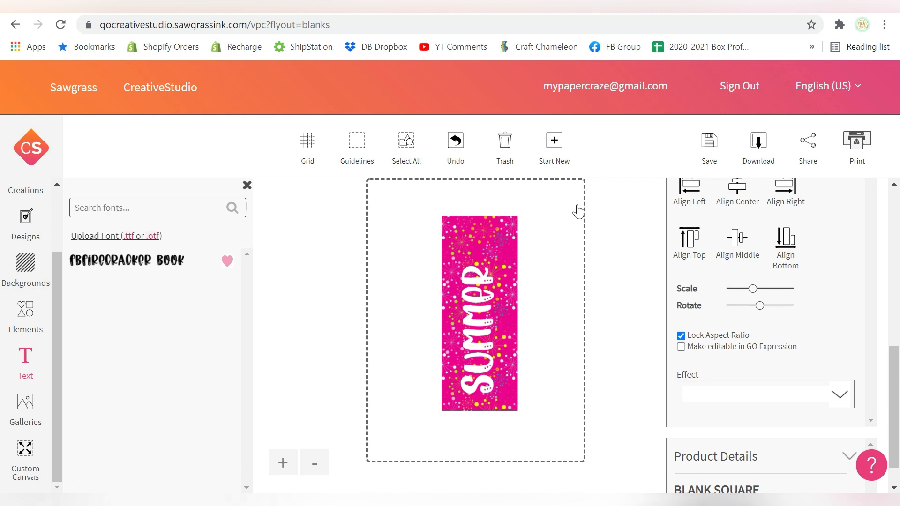
# Align the pink confetti strip to the horizontal center of the canvas behind the SUMMER text.
pyautogui.click(496, 246)
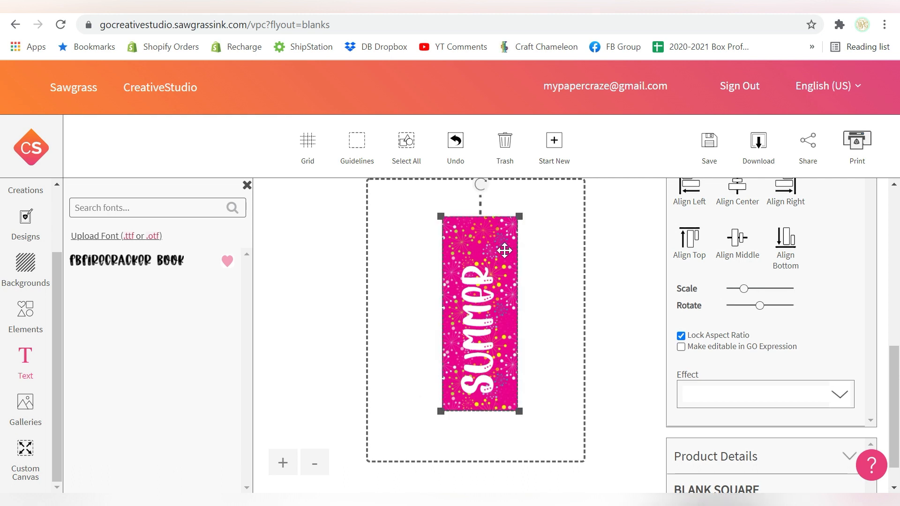
pyautogui.click(493, 285)
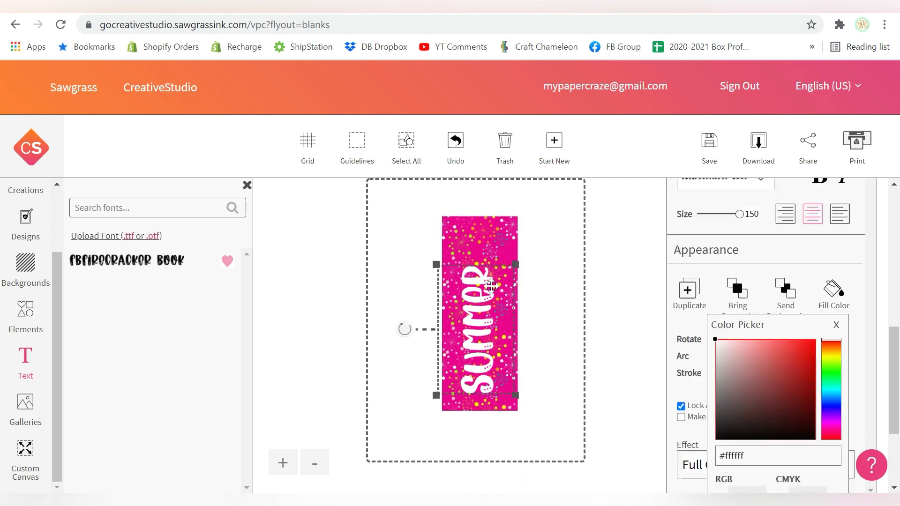
pyautogui.click(493, 230)
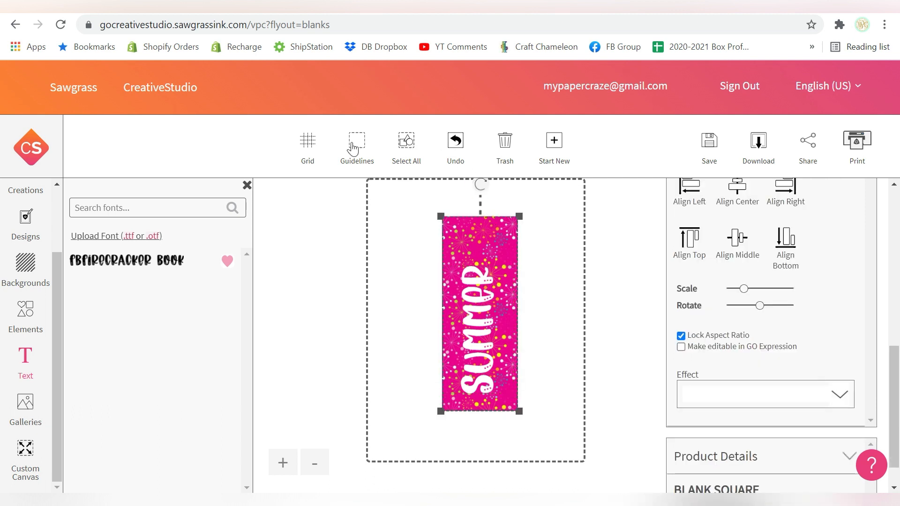
pyautogui.click(739, 195)
pyautogui.click(475, 308)
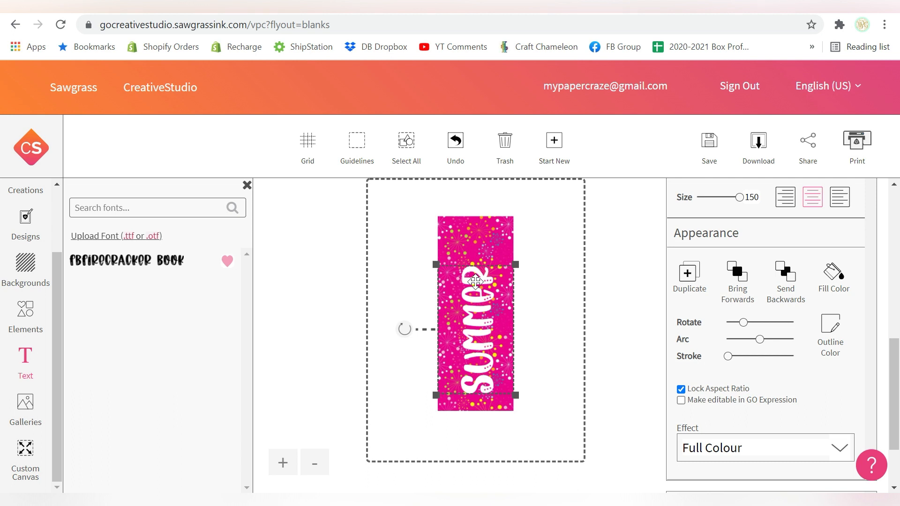
# Duplicate the pink strip beside the original, and move both strips and the text together to fit within the canvas.
pyautogui.click(486, 227)
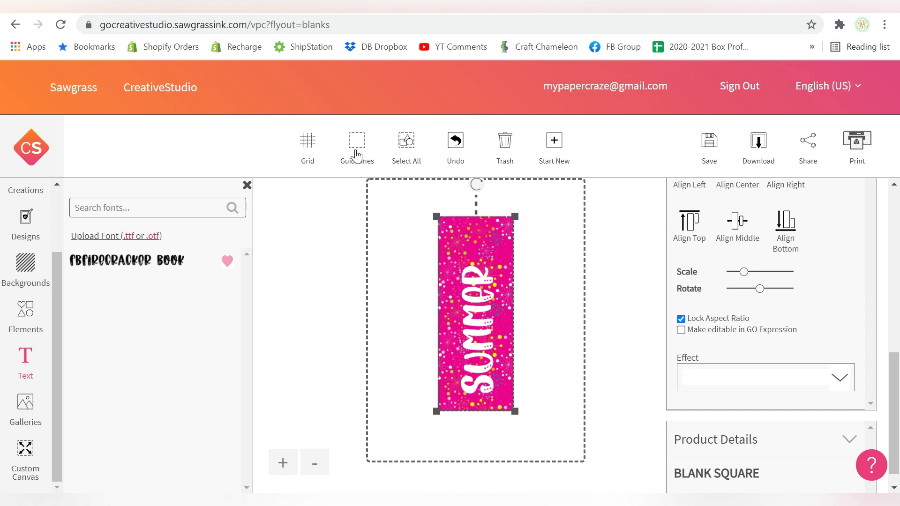
pyautogui.scroll(5, 842, 268)
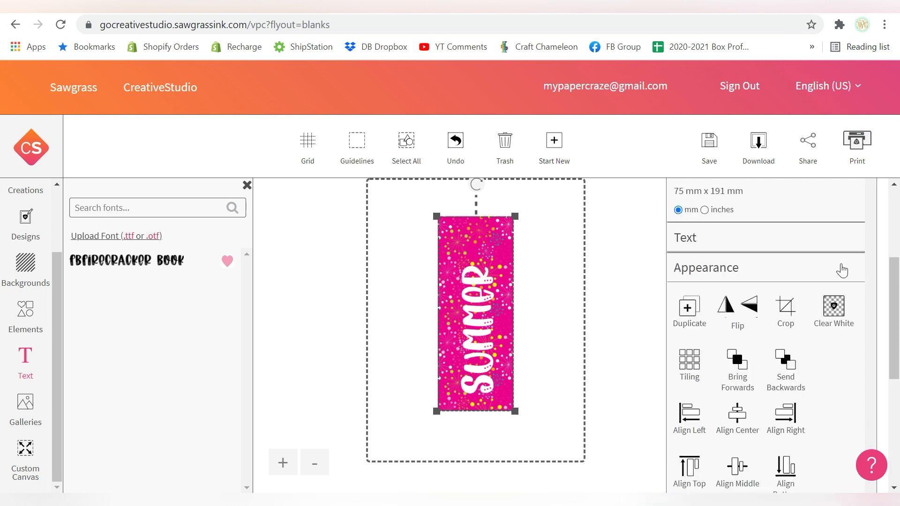
pyautogui.click(687, 272)
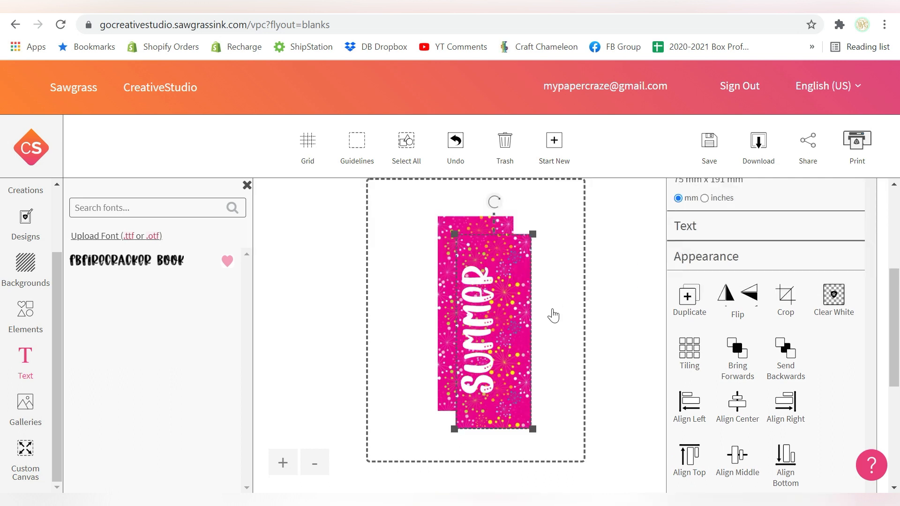
pyautogui.moveTo(519, 257); pyautogui.dragTo(586, 240)
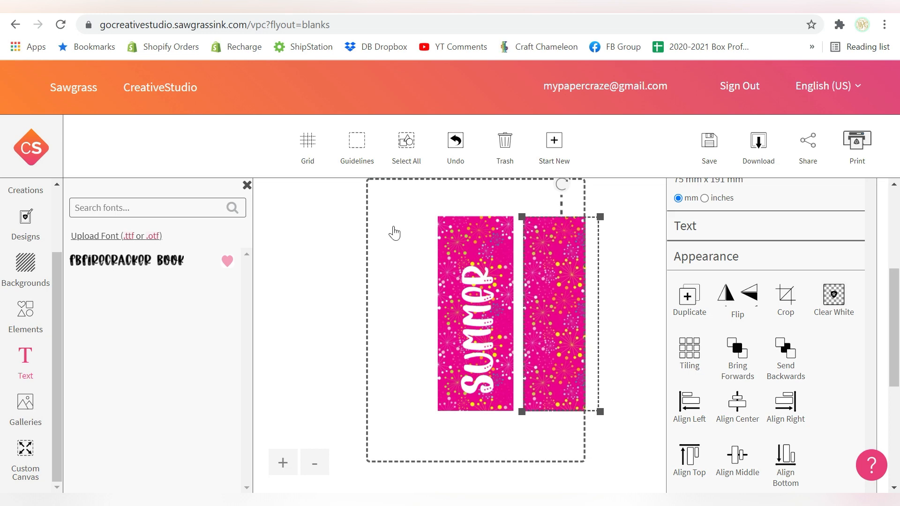
pyautogui.click(405, 143)
pyautogui.moveTo(529, 245); pyautogui.dragTo(500, 255)
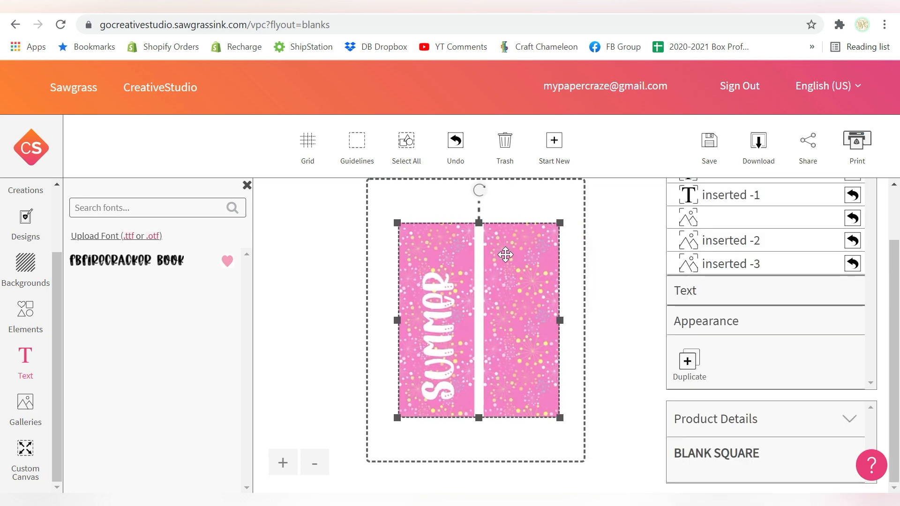
# Print the design with the product material set to Polyester and acknowledge the queued print job.
pyautogui.click(856, 141)
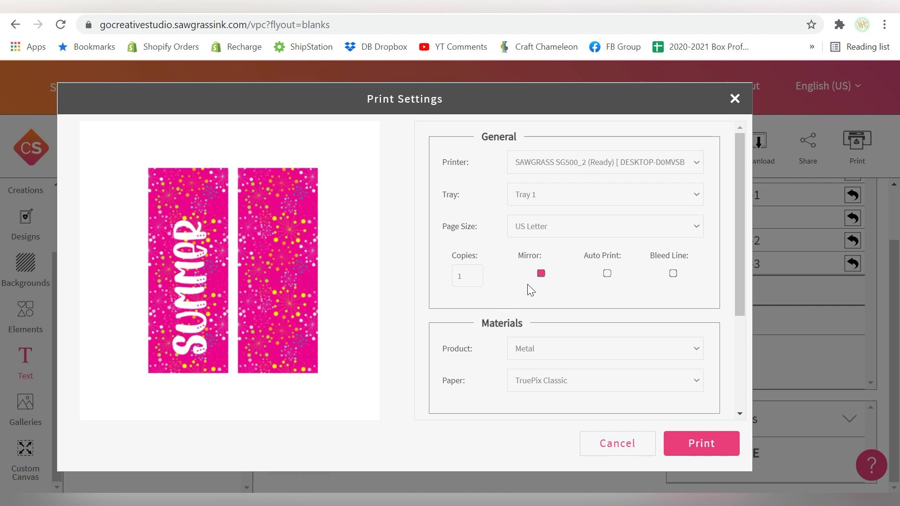
pyautogui.click(528, 349)
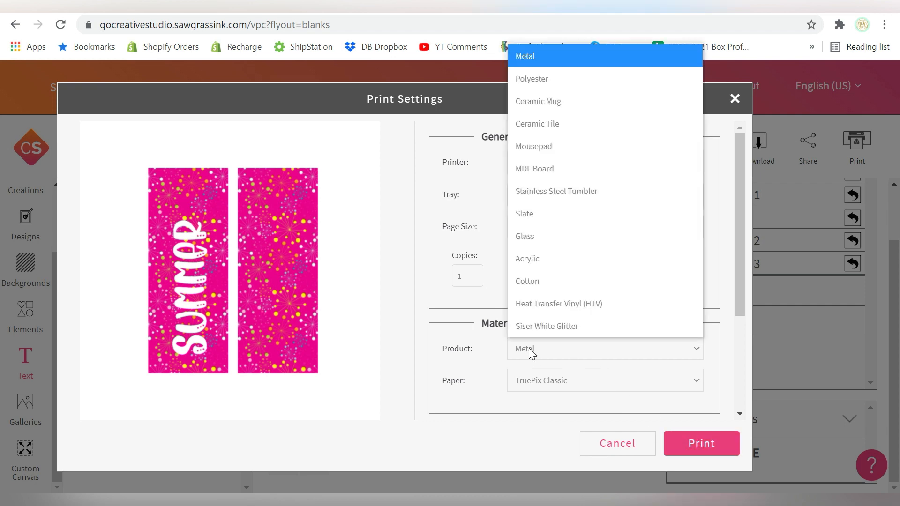
pyautogui.click(539, 84)
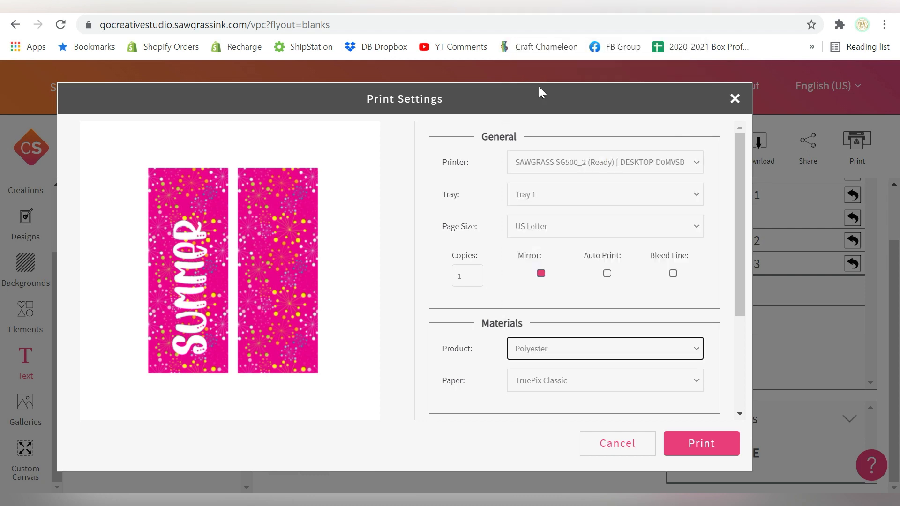
pyautogui.click(693, 439)
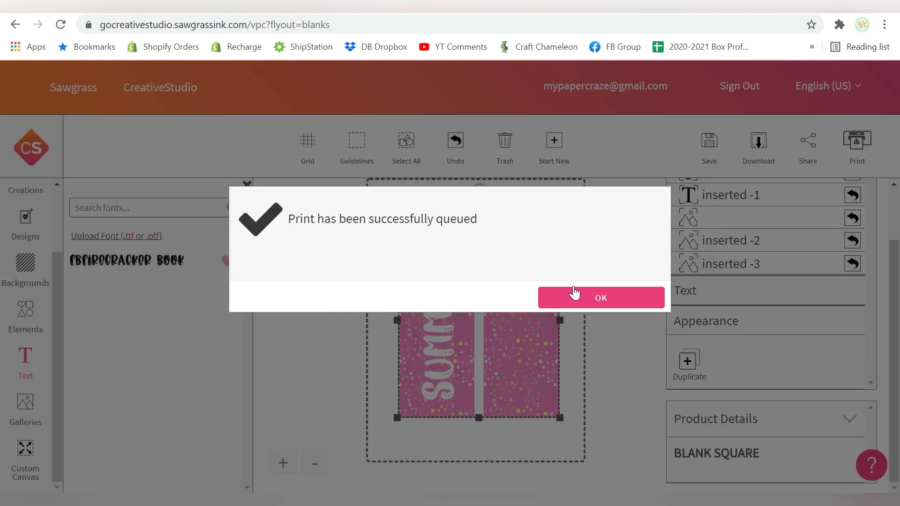
pyautogui.click(580, 303)
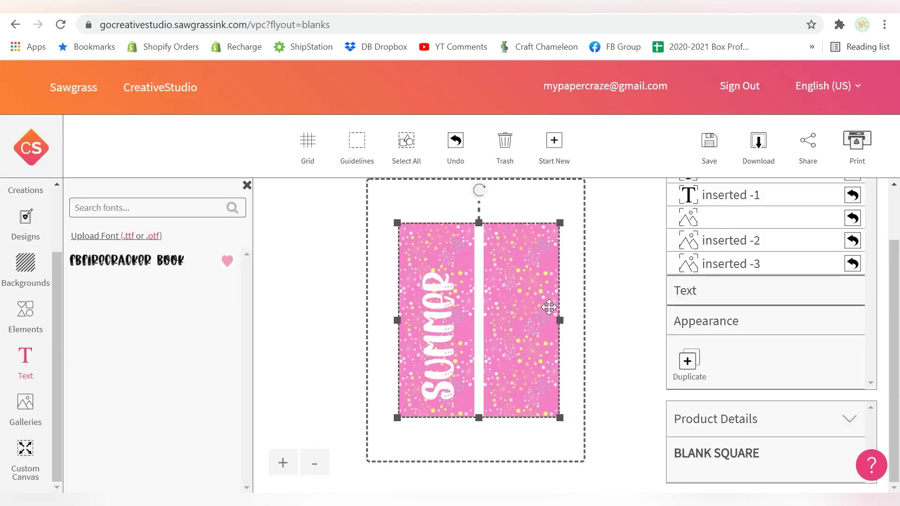